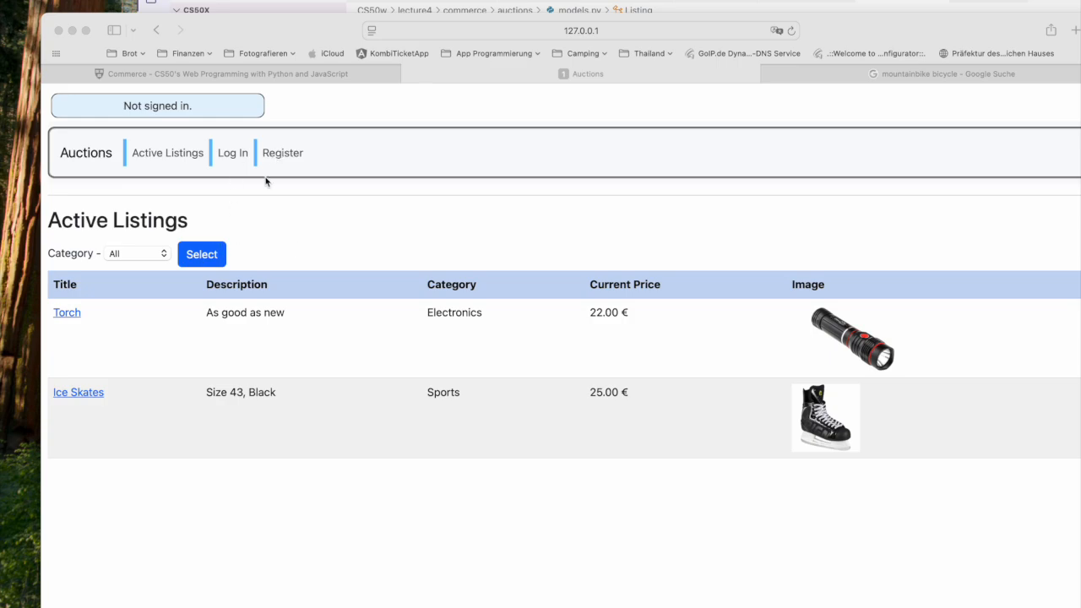
# Register a new account with the username Donald Duck, using the suggested strong password for the password and confirmation fields.
pyautogui.click(283, 159)
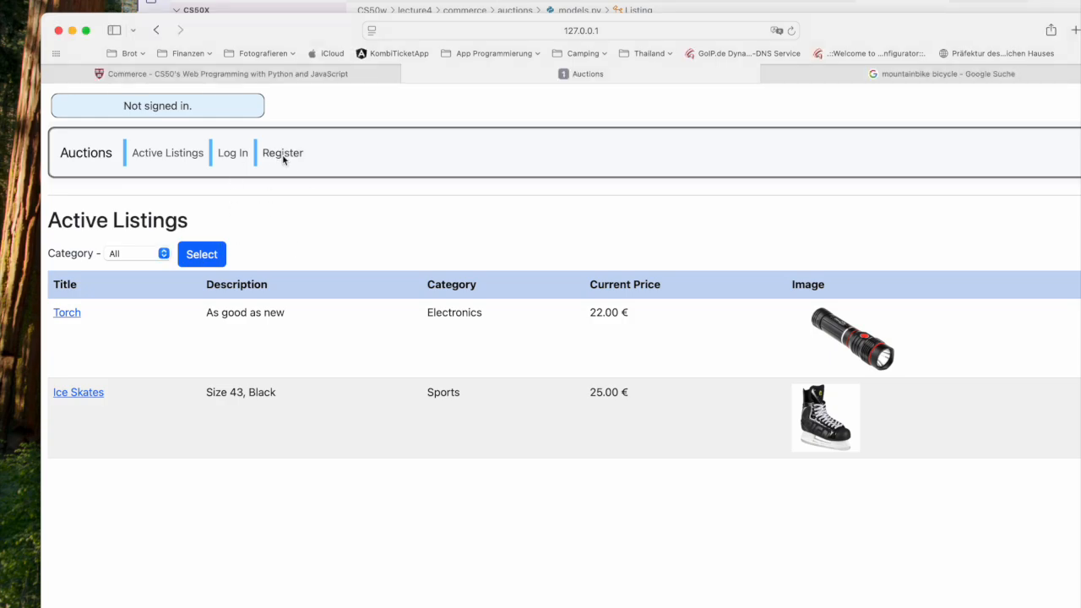
pyautogui.click(284, 159)
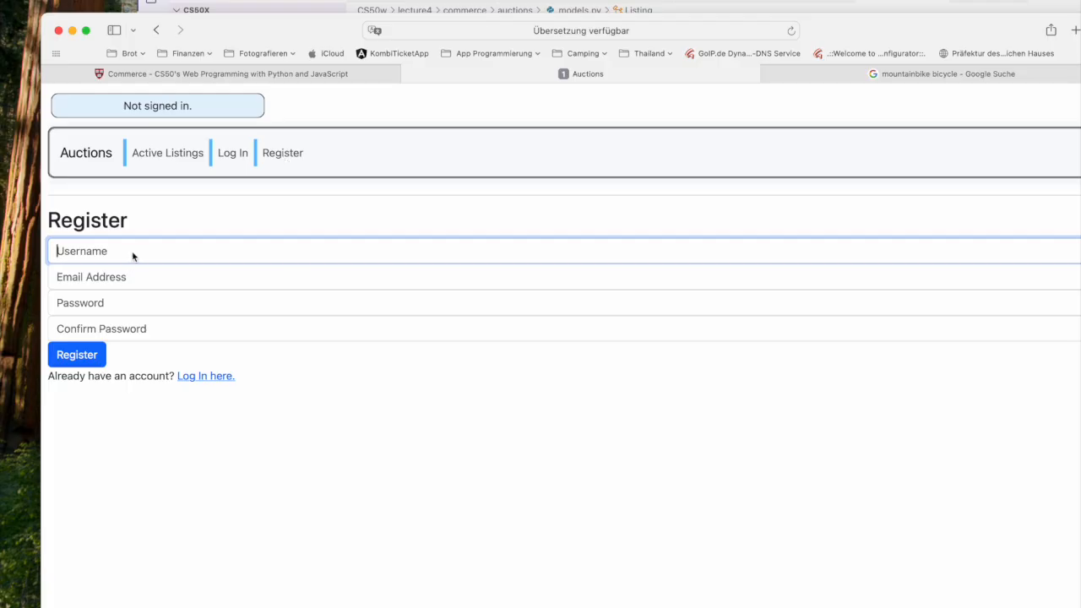
pyautogui.write('Donald Duck')
pyautogui.click(139, 311)
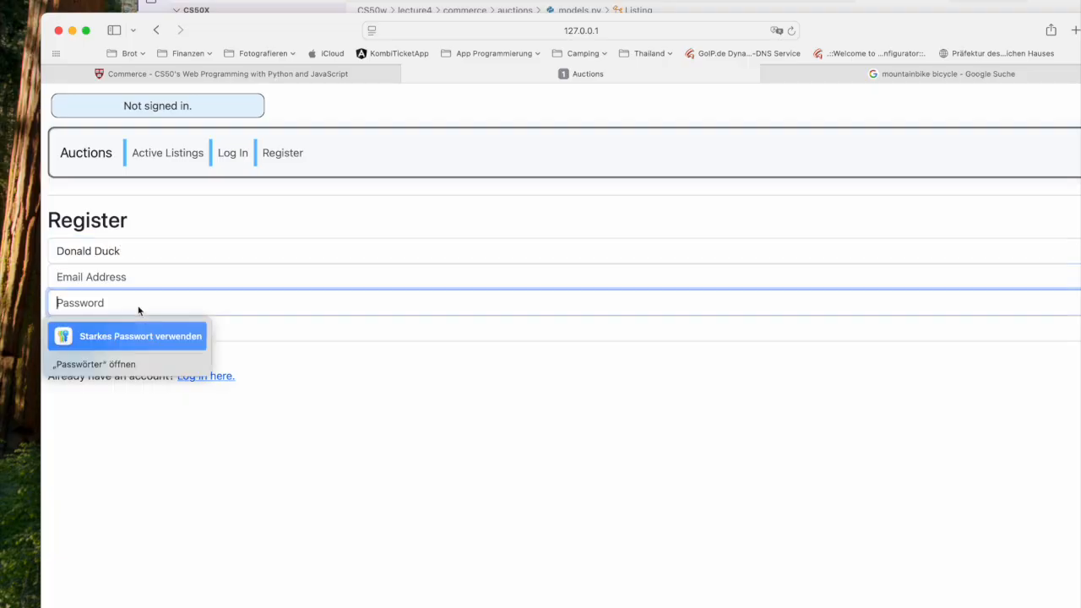
pyautogui.click(138, 336)
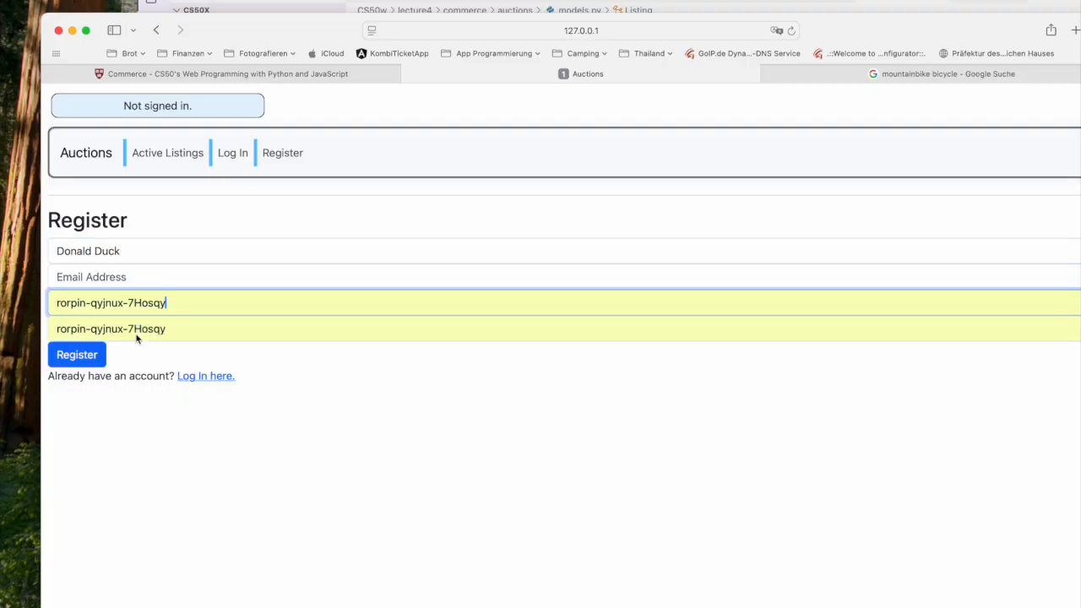
pyautogui.click(83, 358)
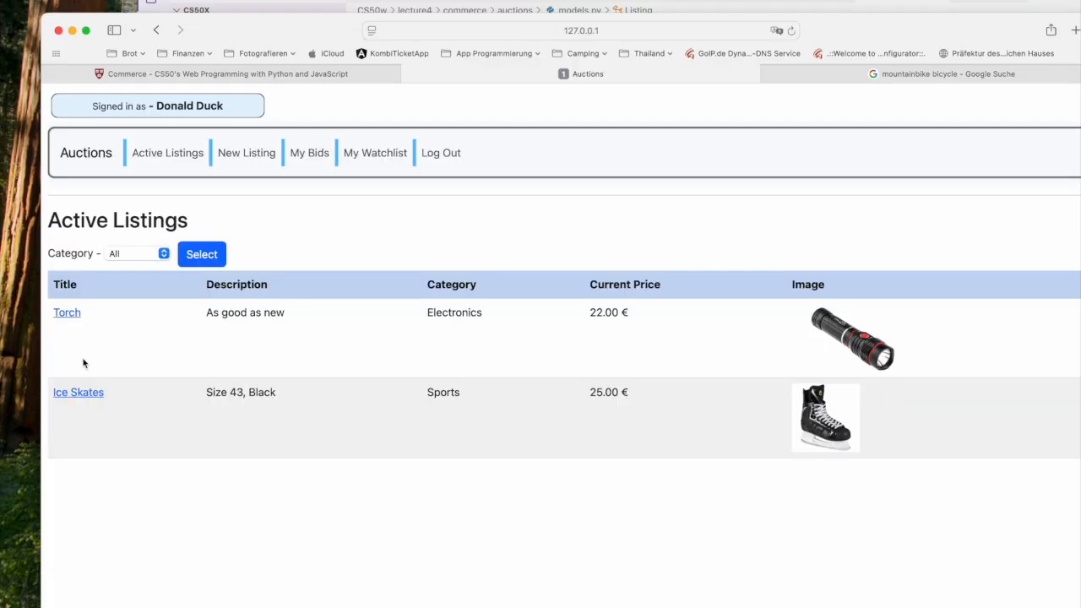
# Start a new listing titled "Mountain bike" with the description "Really cool bike" and a starting bid of 200.
pyautogui.click(257, 158)
pyautogui.click(114, 249)
pyautogui.write('Mountain bike')
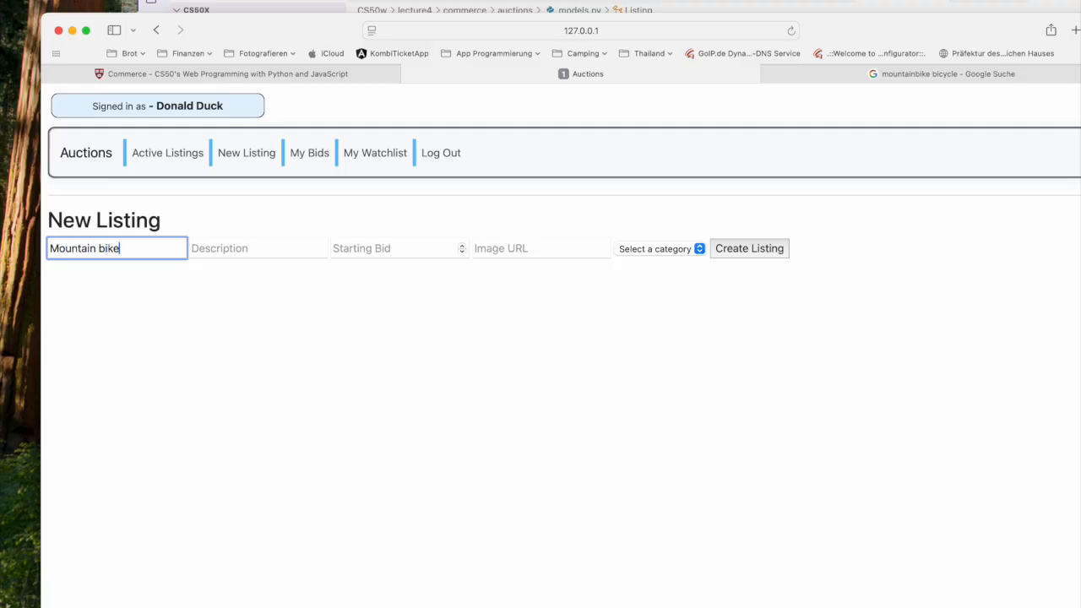
pyautogui.click(247, 251)
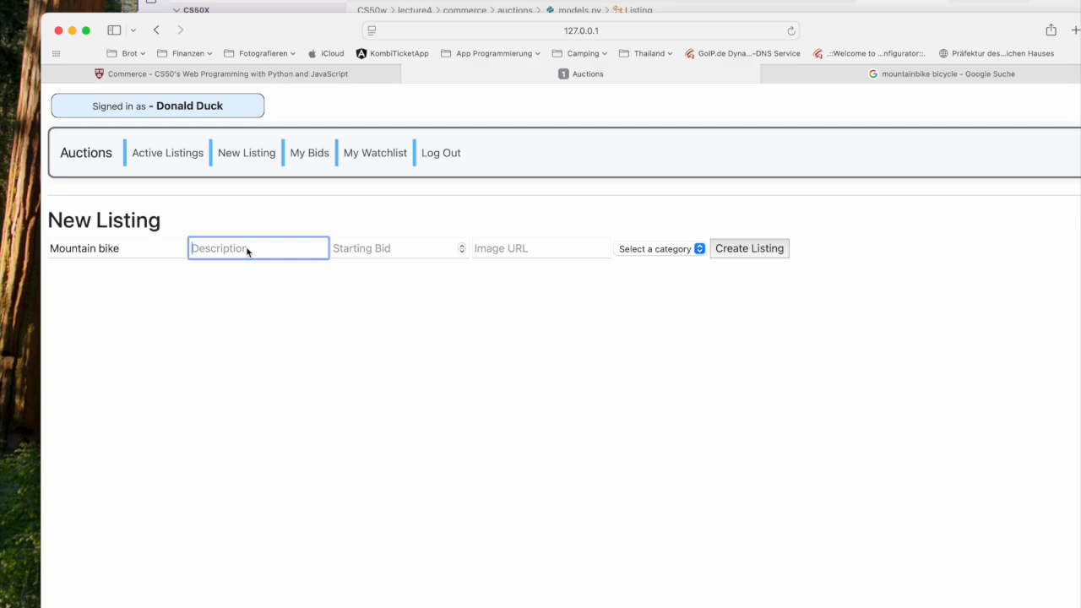
pyautogui.write('Really cool bike')
pyautogui.click(378, 256)
pyautogui.write('200')
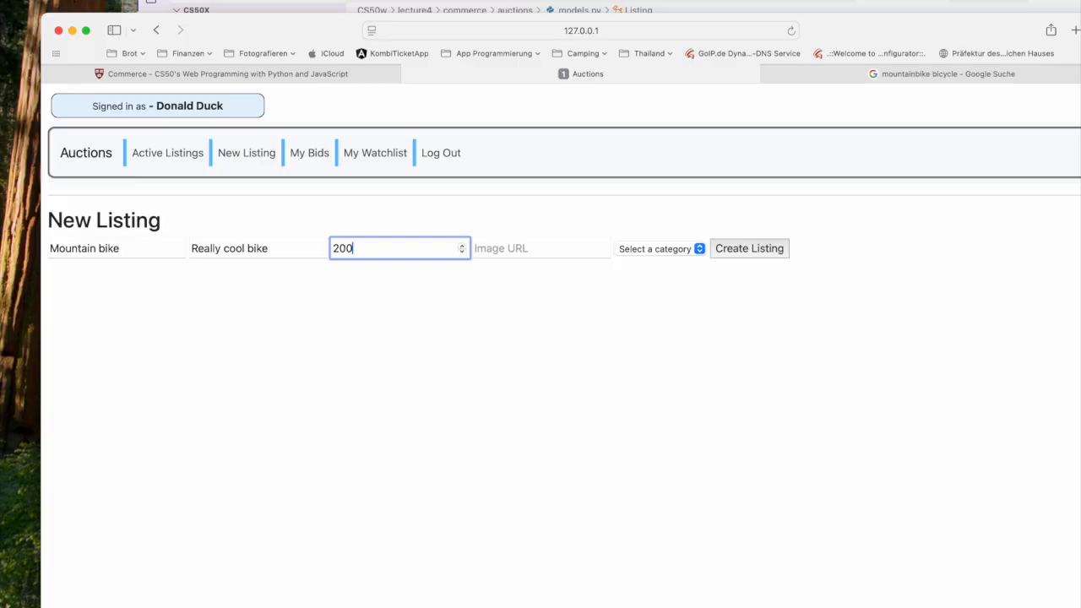
# Paste the copied bike image URL into the listing, set its category to Sports and create the listing.
pyautogui.click(528, 249)
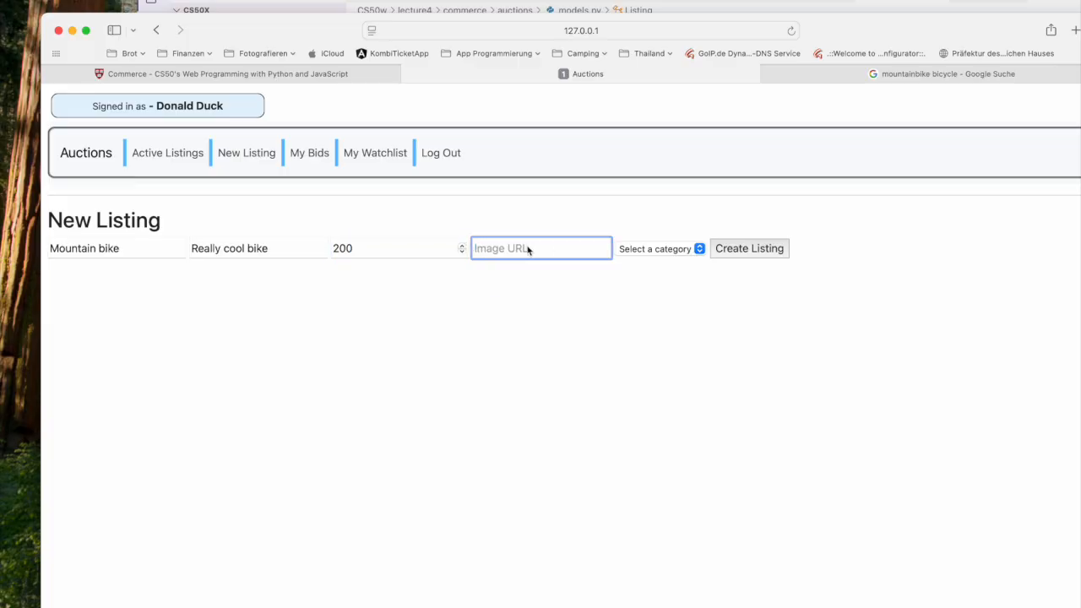
pyautogui.press('super+v')
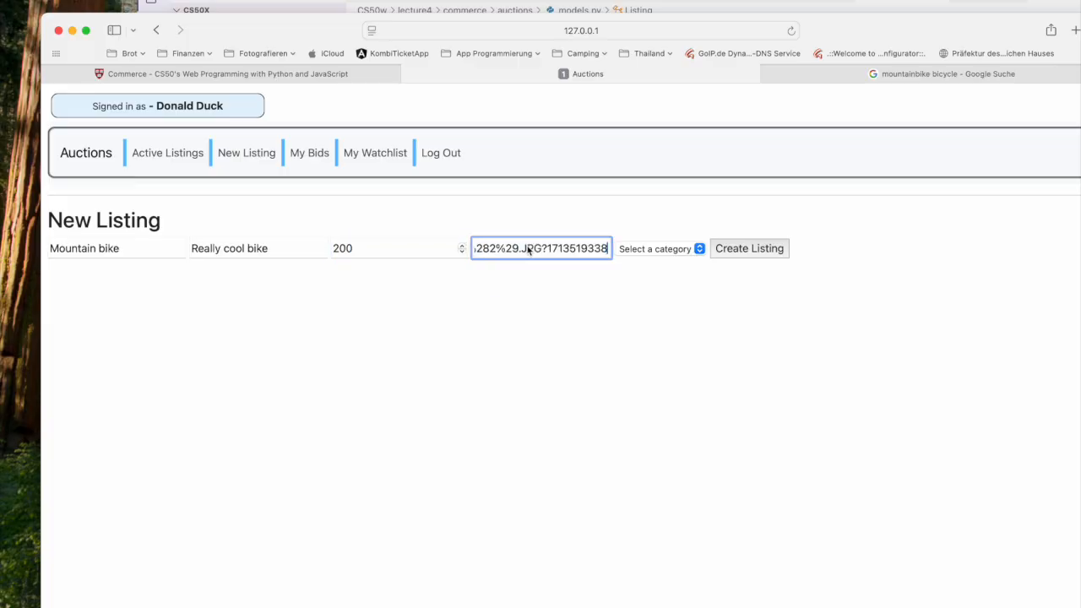
pyautogui.click(700, 248)
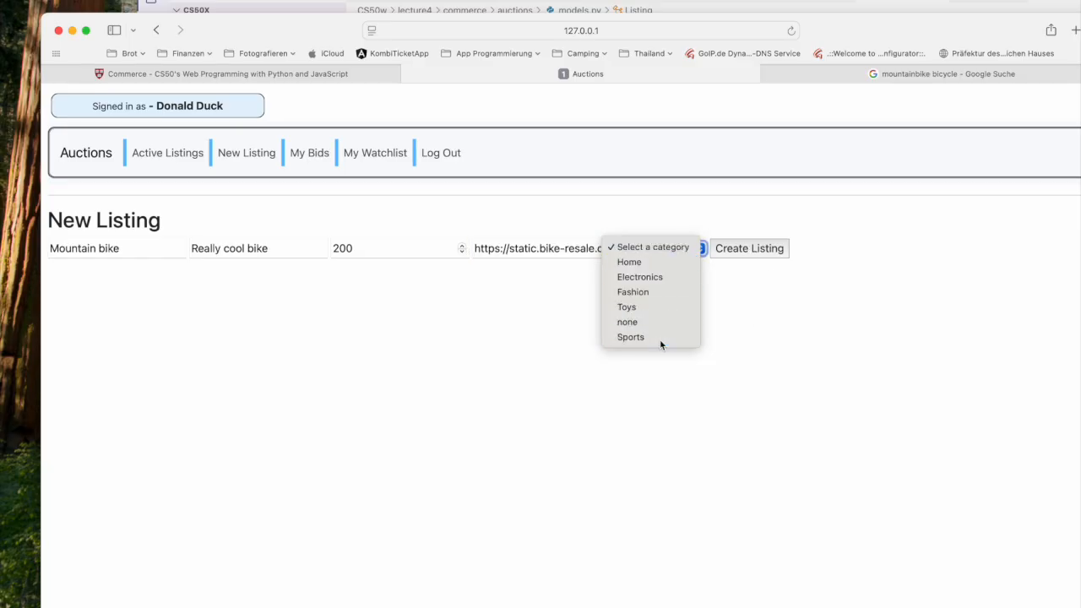
pyautogui.click(664, 340)
pyautogui.click(740, 252)
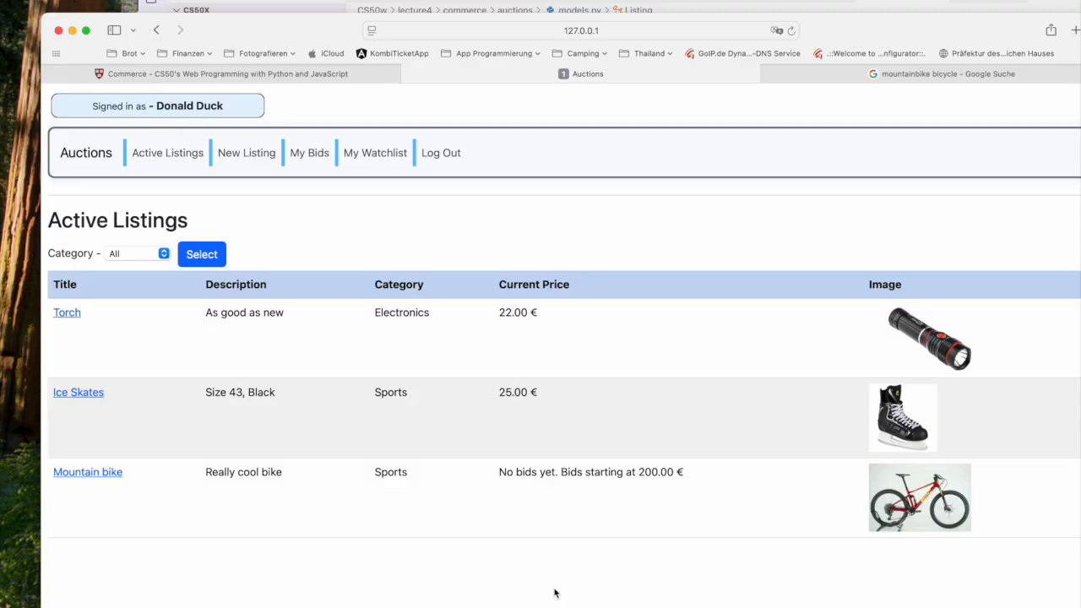
# Add the Mountain bike listing to the watchlist and remove it from there again.
pyautogui.click(88, 476)
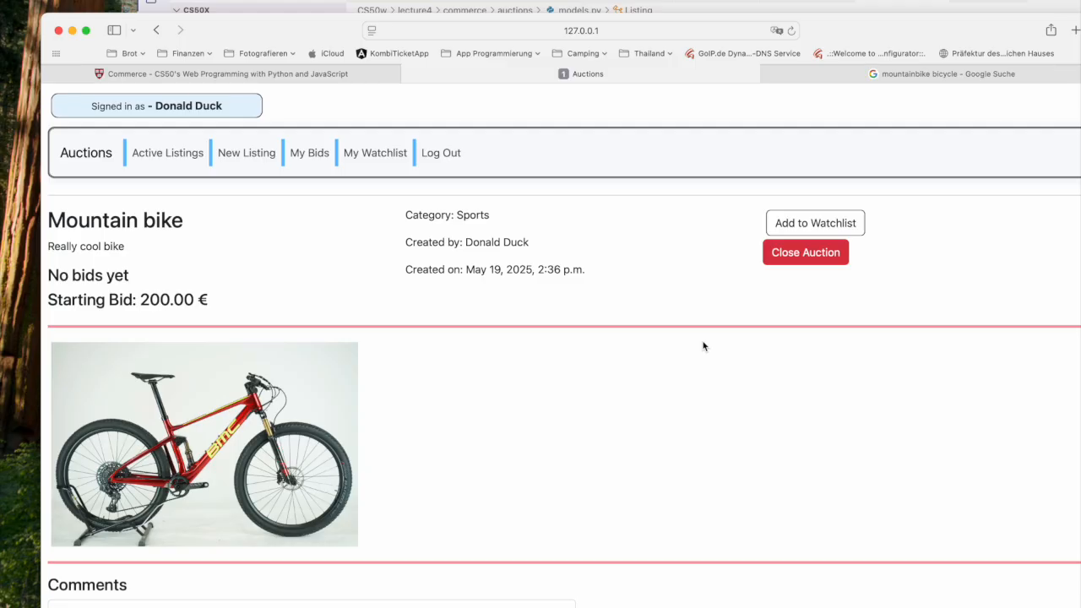
pyautogui.click(809, 223)
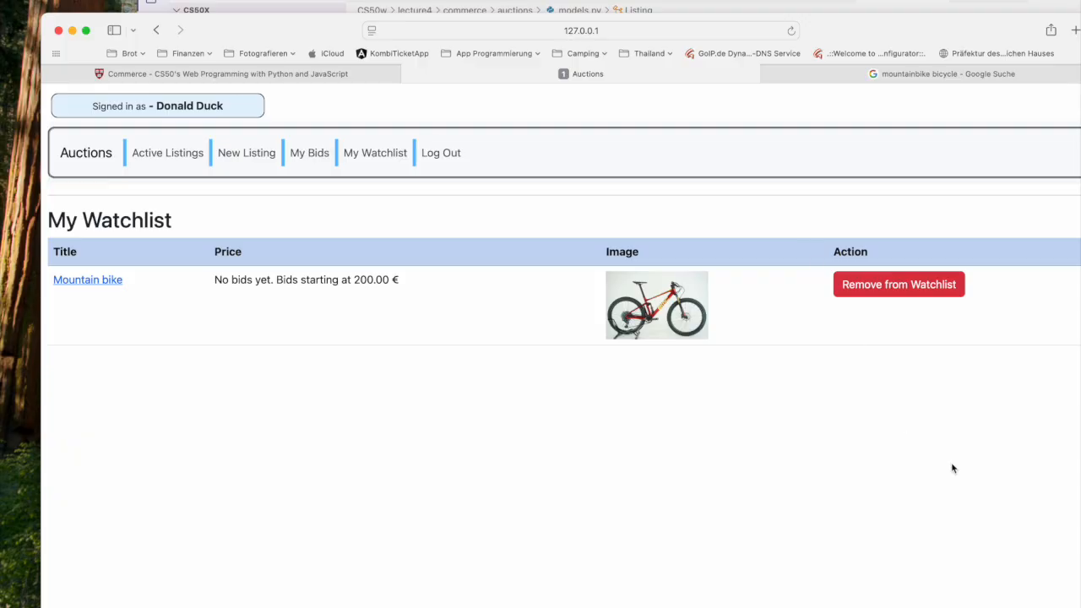
pyautogui.click(882, 291)
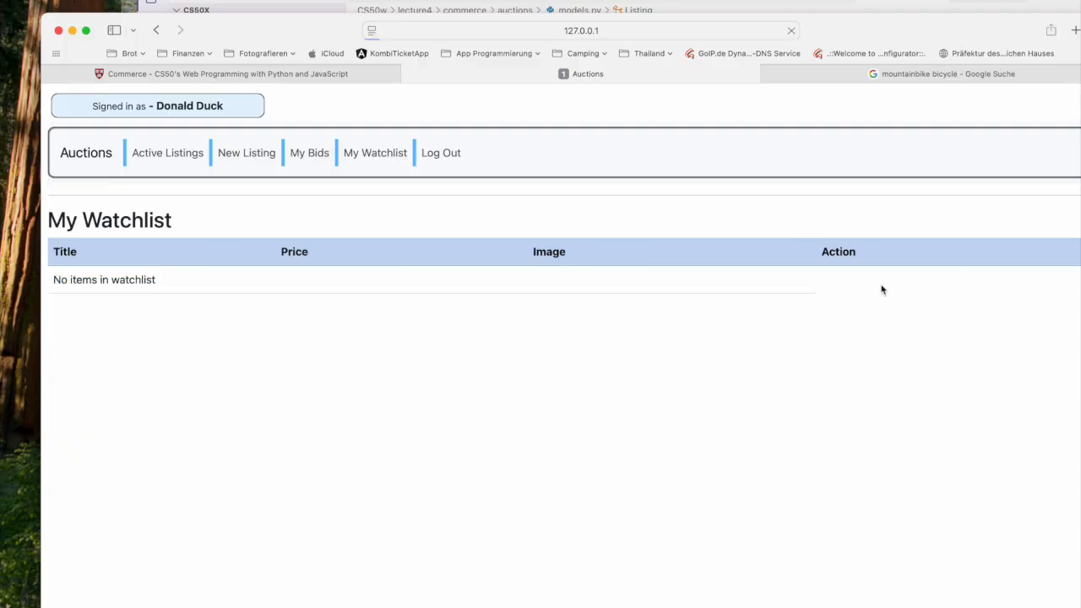
# Open the Torch listing from the active listings and place a bid of 23 on it.
pyautogui.click(162, 156)
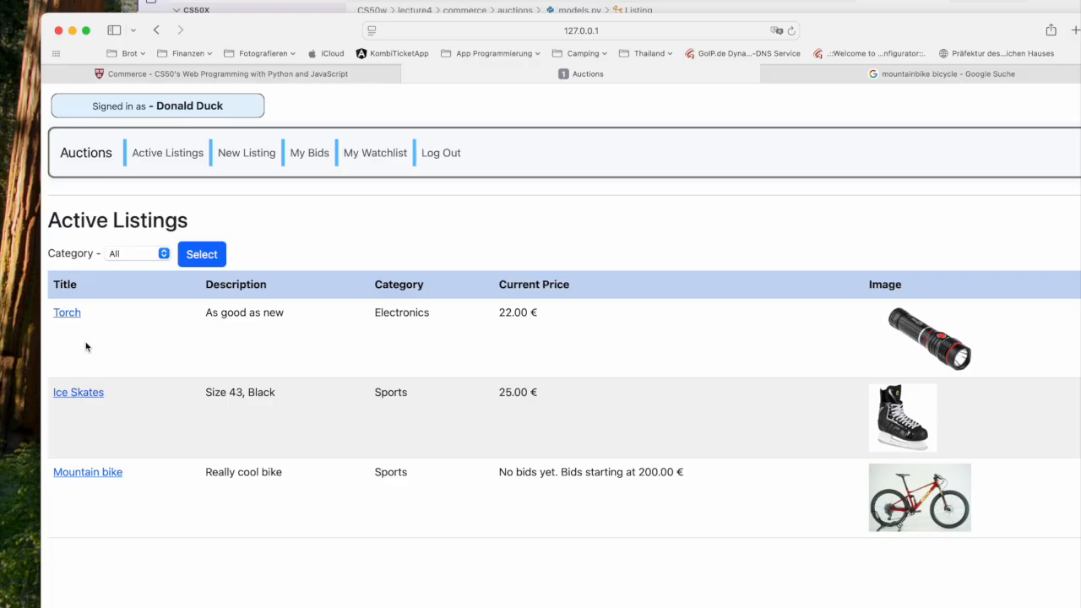
pyautogui.click(67, 313)
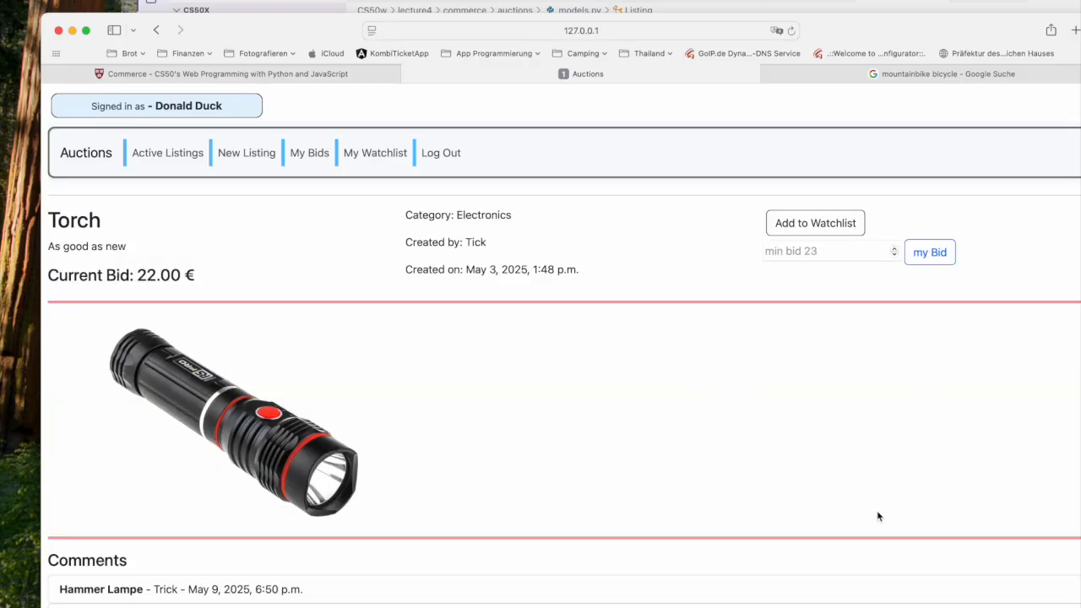
pyautogui.click(828, 257)
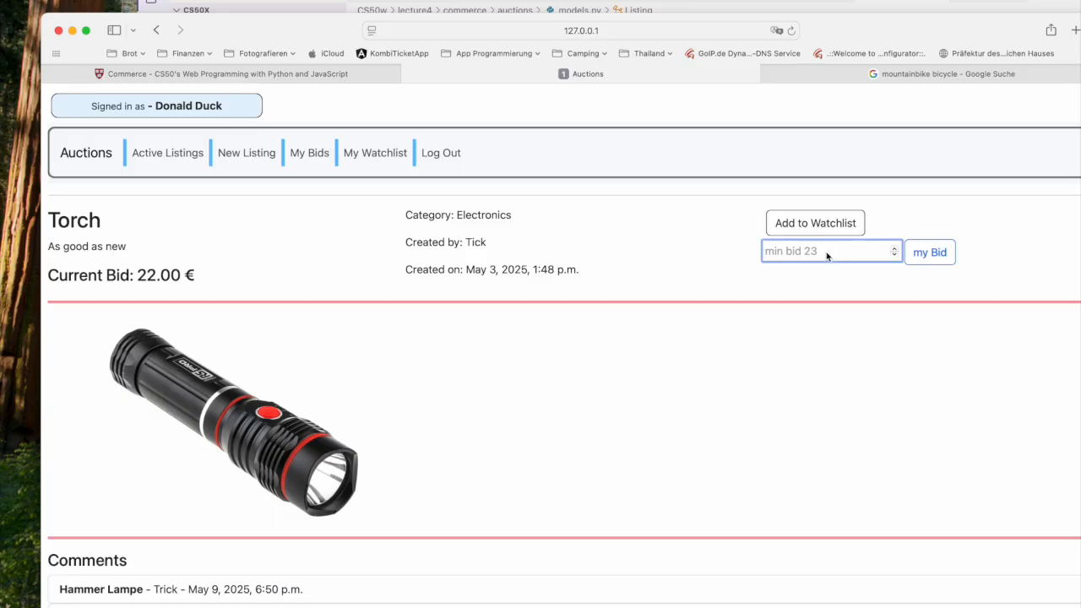
pyautogui.write('23')
pyautogui.click(929, 258)
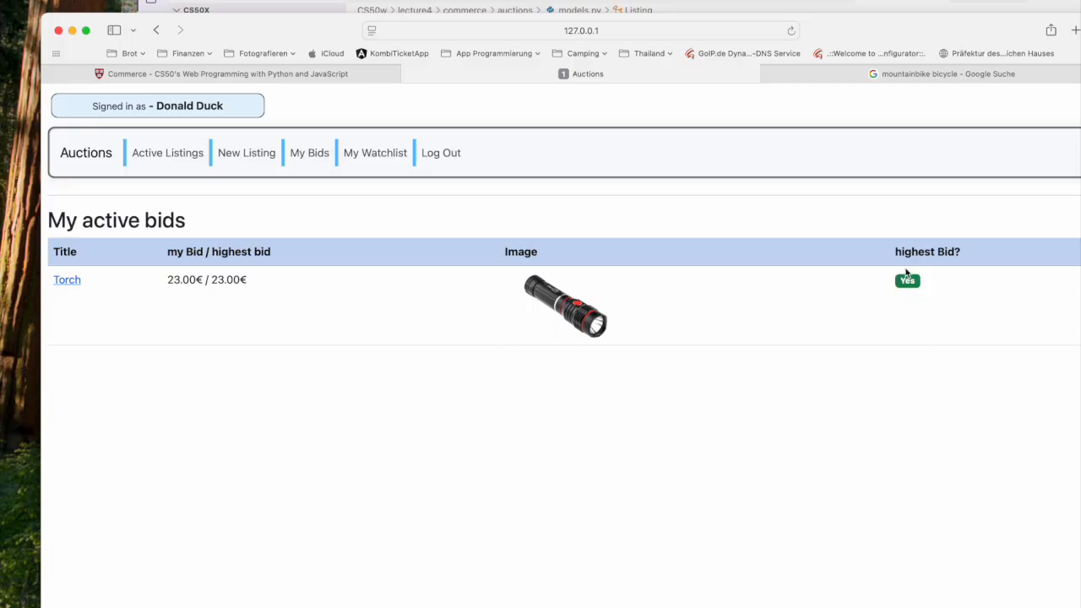
# Switch to the account of the Torch's seller, Tick, and close the Torch auction.
pyautogui.click(151, 156)
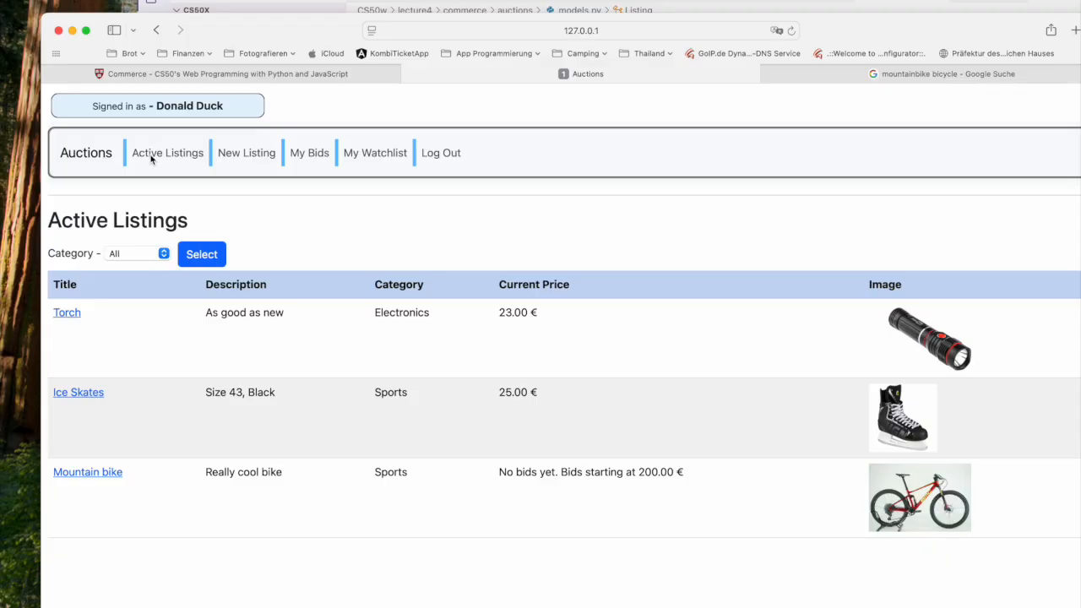
pyautogui.click(446, 157)
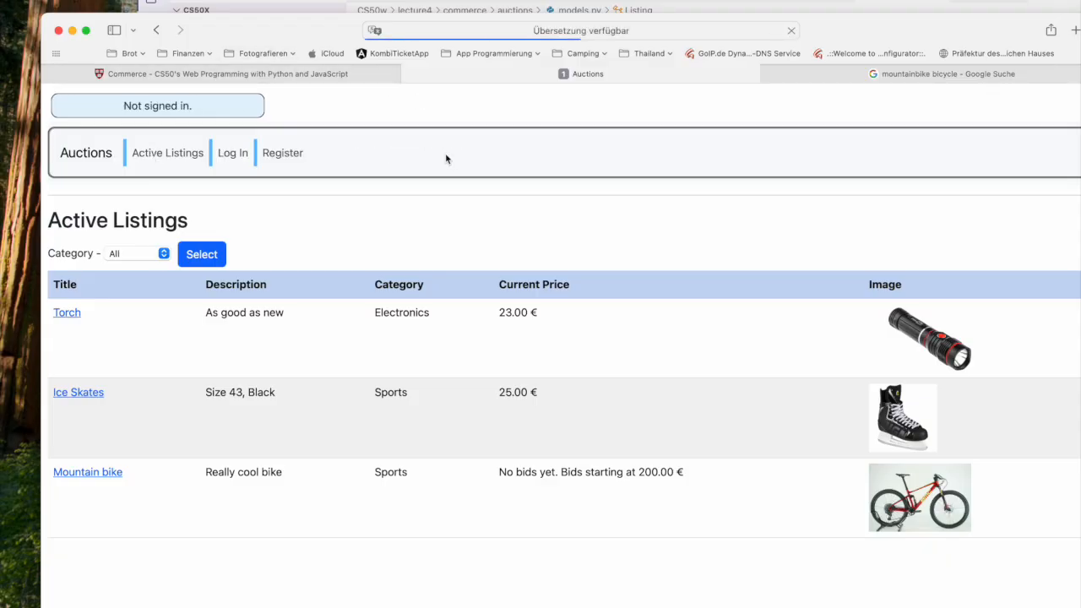
pyautogui.click(236, 158)
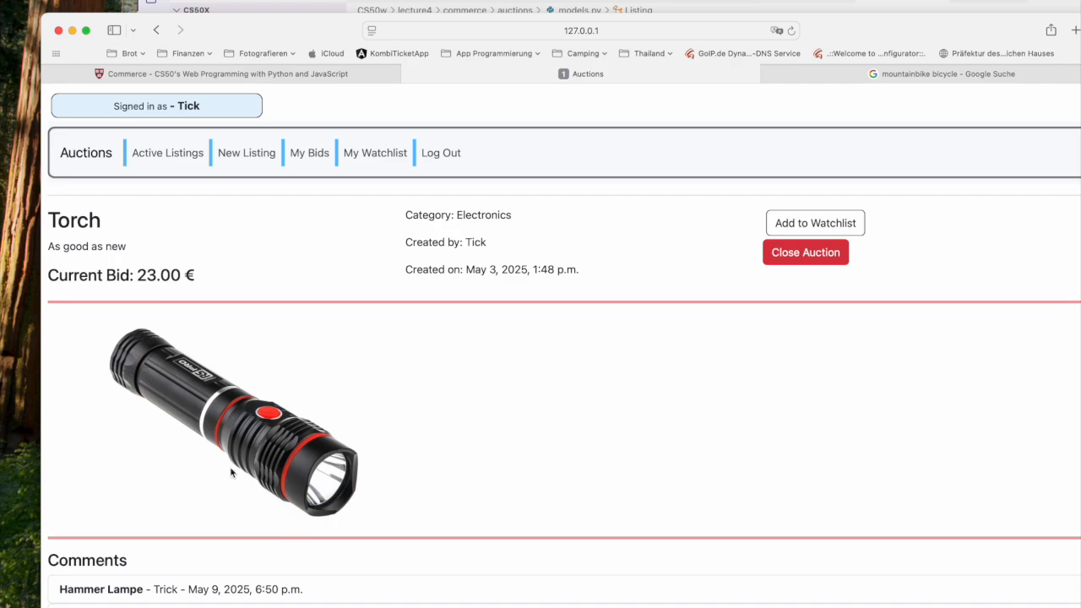
pyautogui.click(814, 261)
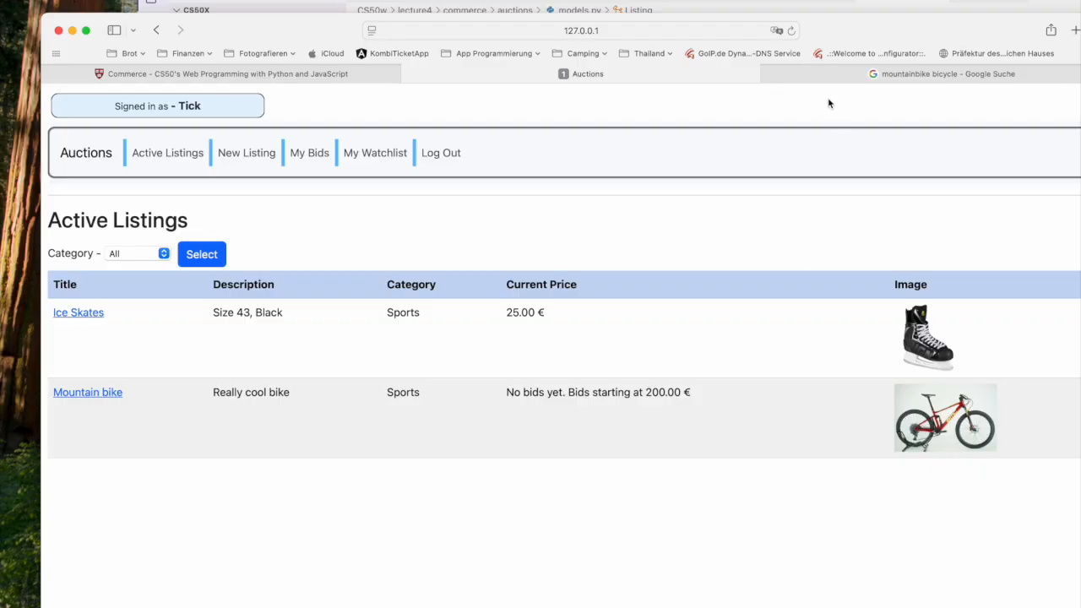
# Log out of the seller's account and sign back in as Donald Duck with the saved password.
pyautogui.click(431, 157)
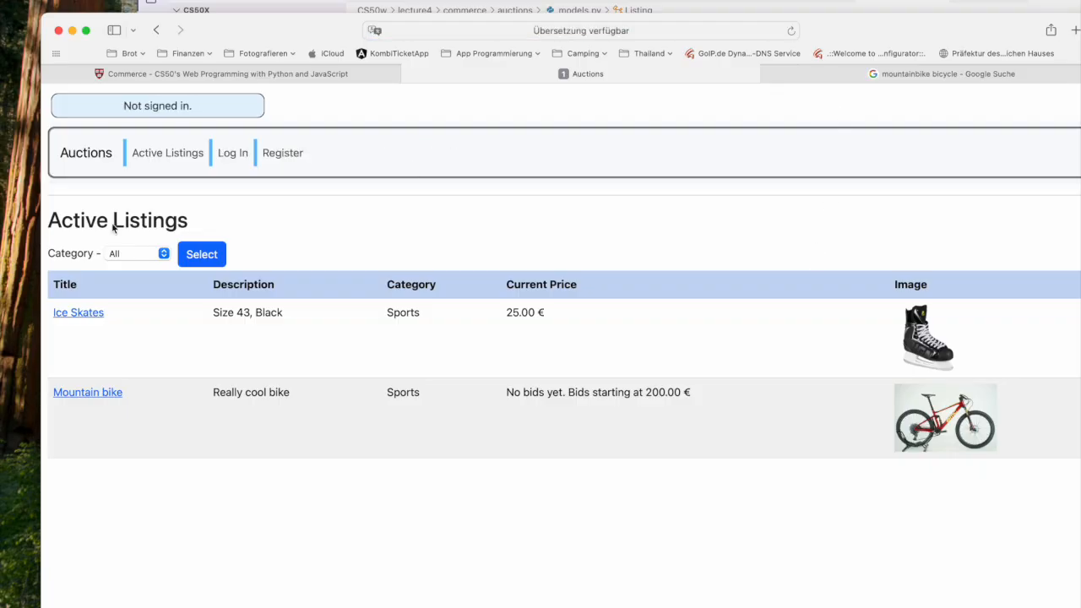
pyautogui.click(234, 154)
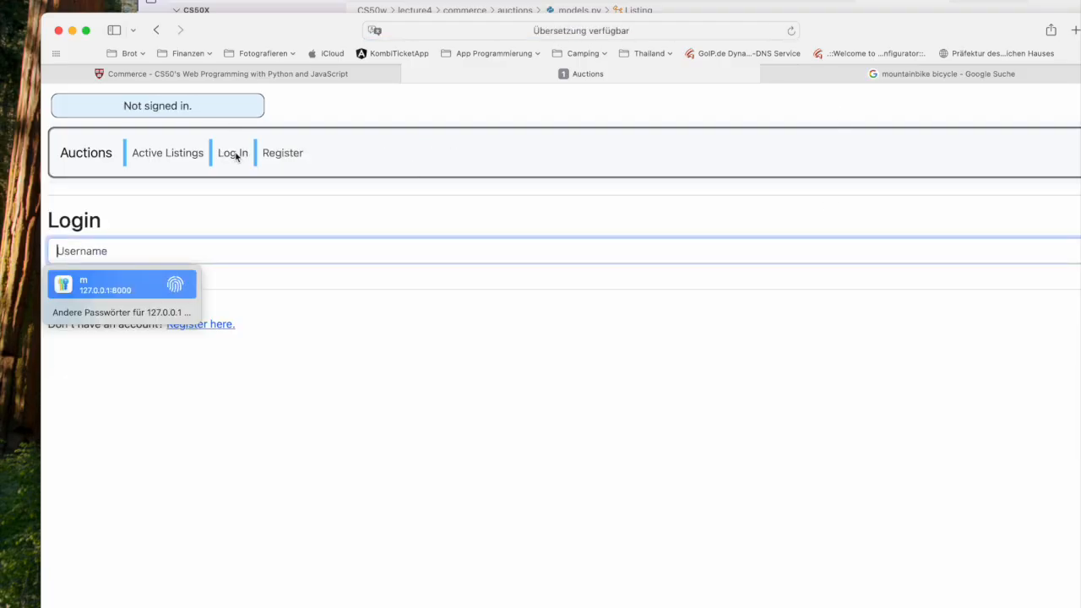
pyautogui.press('Return')
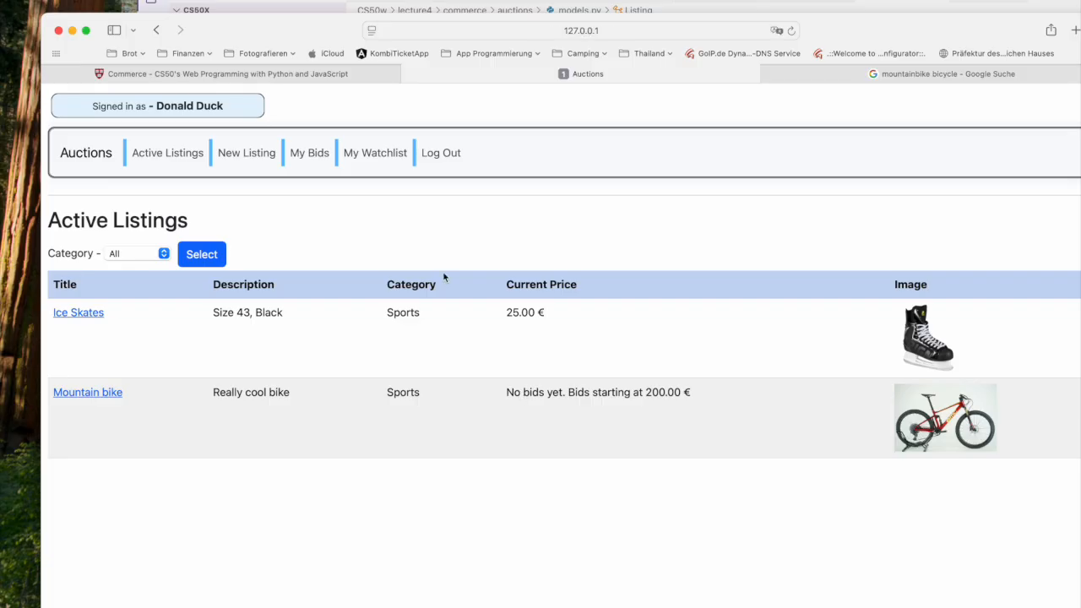
# Review the account's own bids and examine the closed Torch listing for its sale status and auction outcome.
pyautogui.click(318, 154)
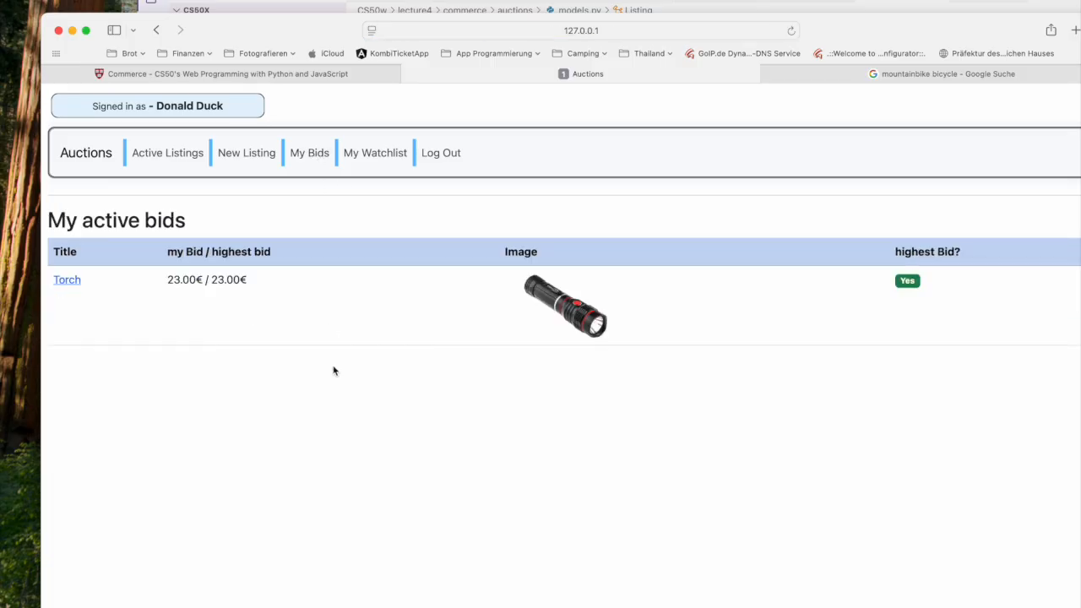
pyautogui.click(65, 281)
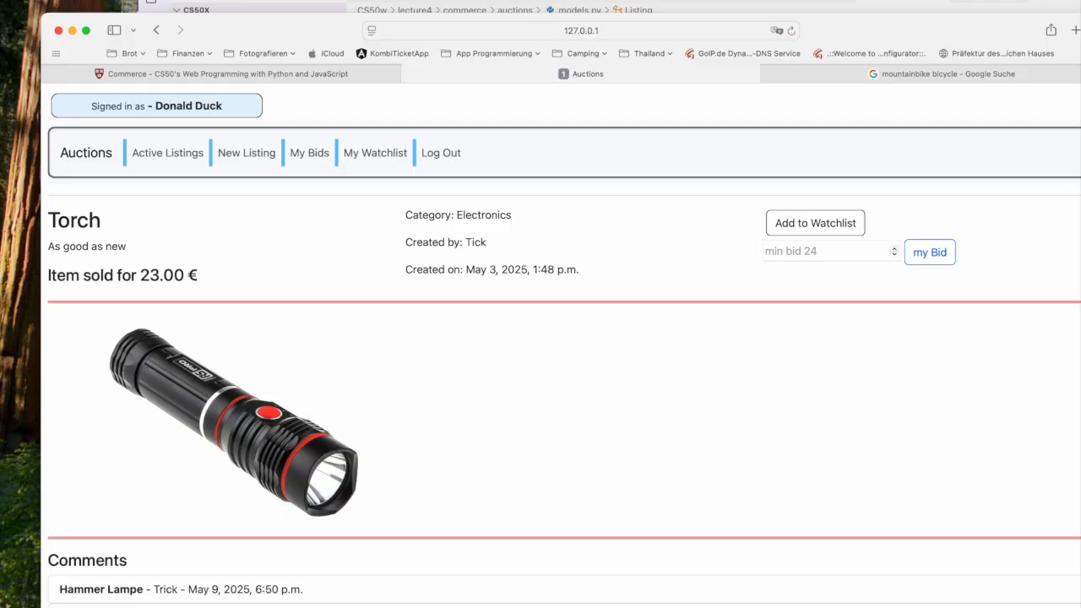
pyautogui.scroll(-2, 564, 344)
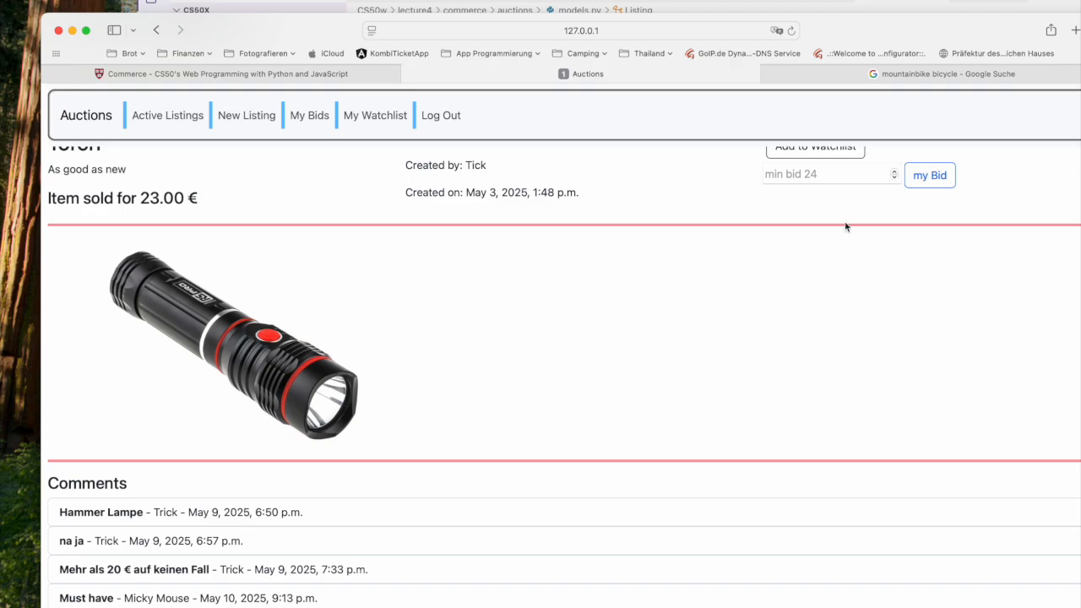
pyautogui.moveTo(332, 31); pyautogui.dragTo(309, 6)
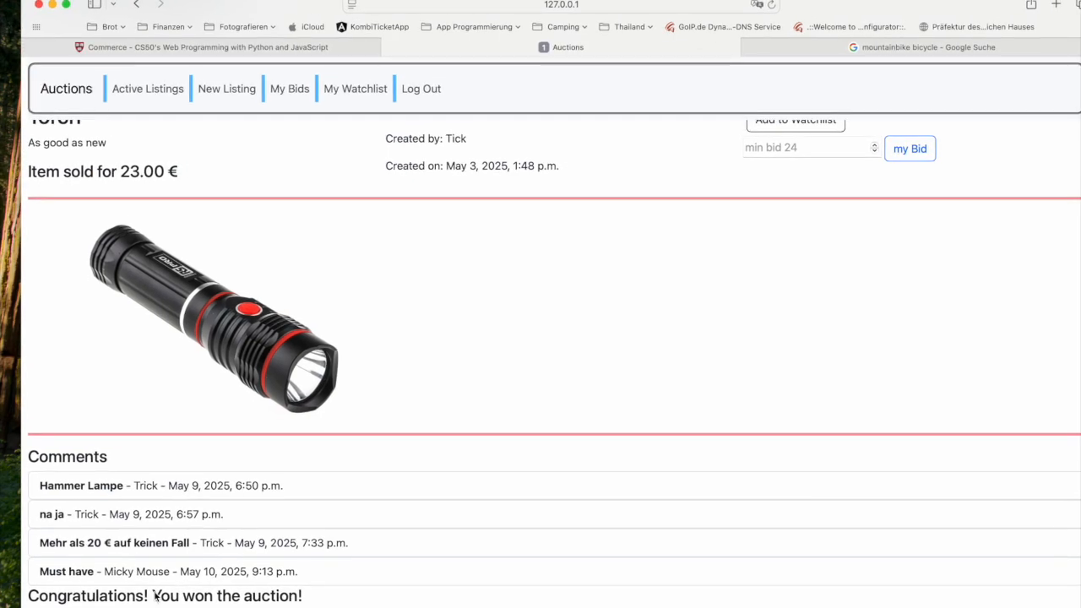
pyautogui.scroll(2, 667, 127)
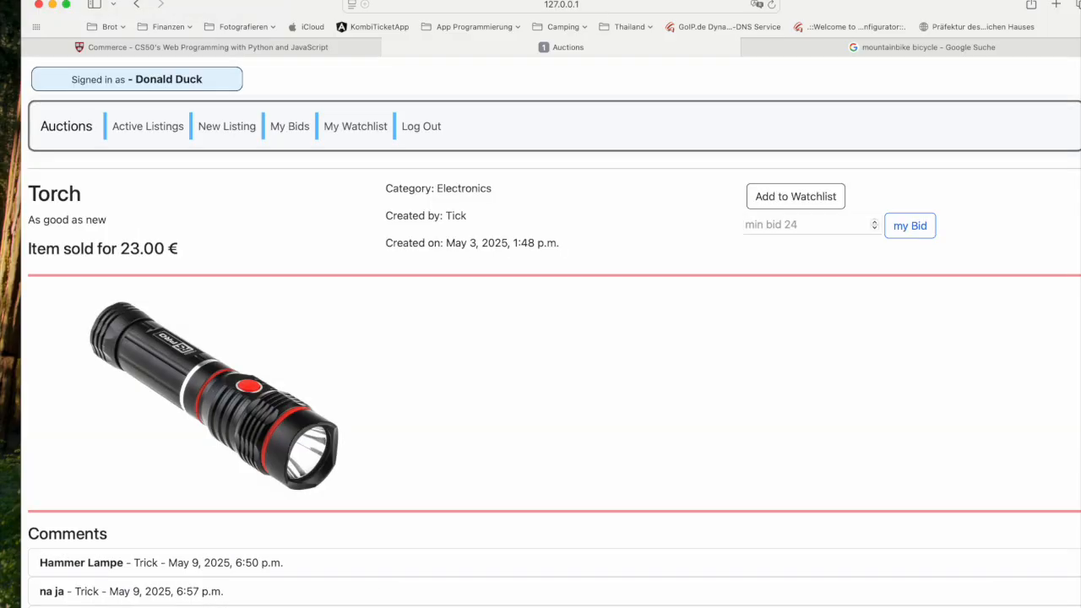
# Open the Ice Skates listing from the active listings and post the comment "wow I need to have them".
pyautogui.click(148, 127)
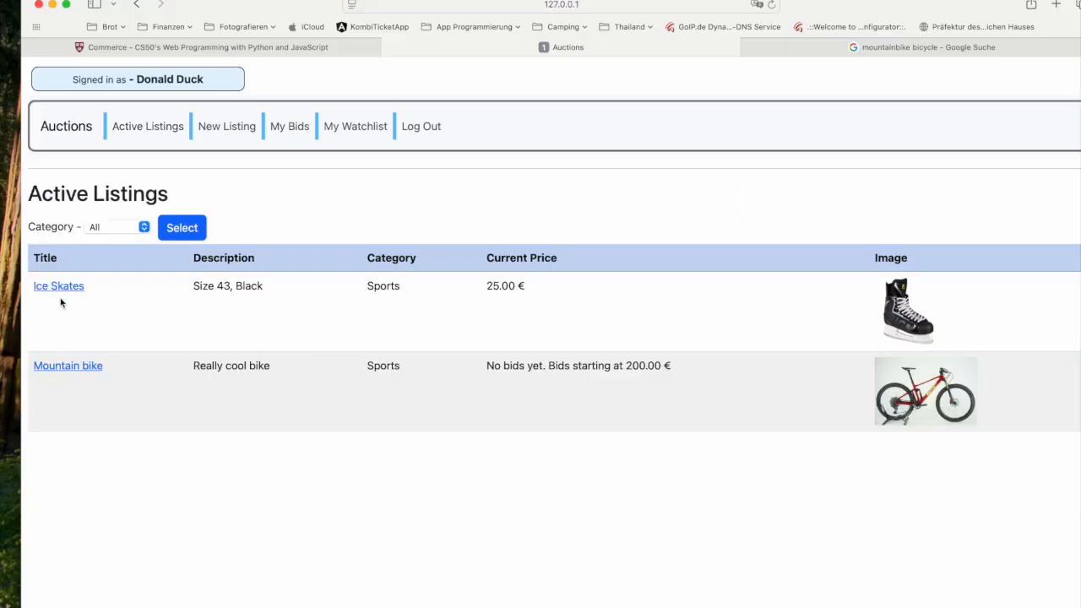
pyautogui.click(60, 286)
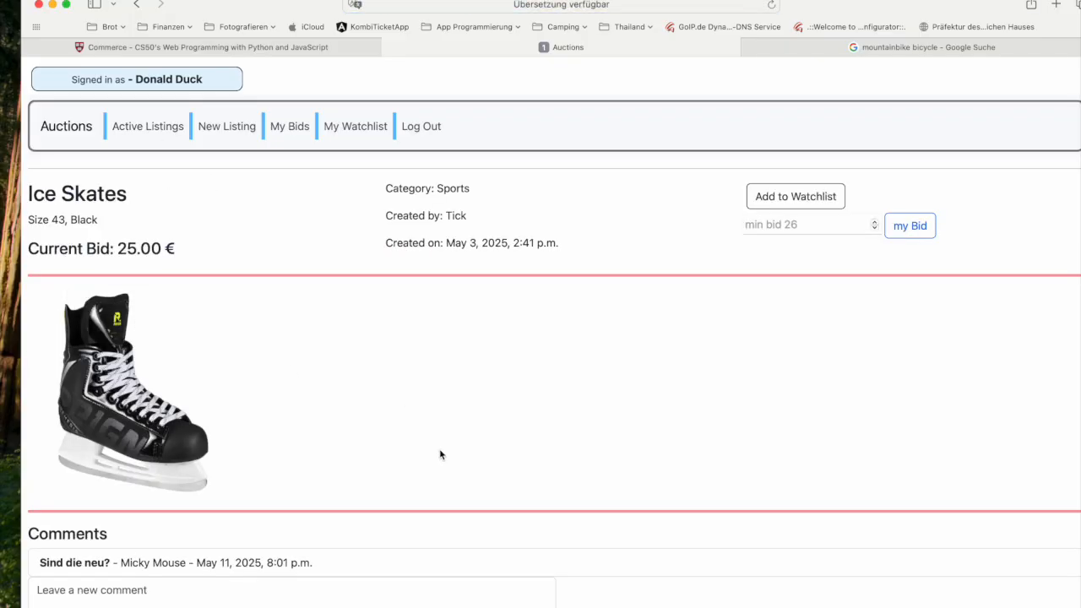
pyautogui.click(149, 594)
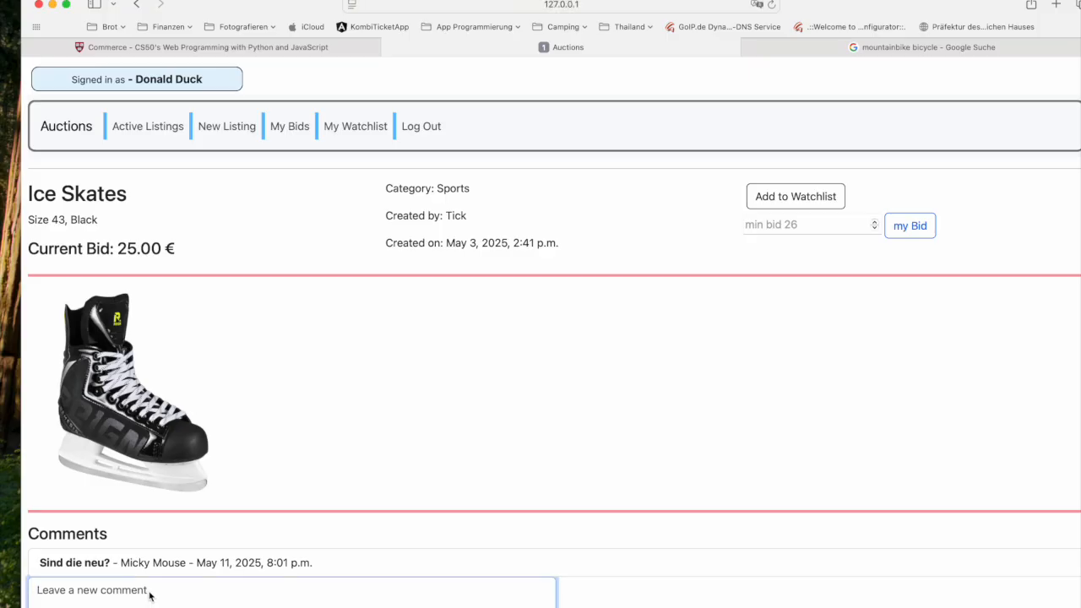
pyautogui.write('wow ')
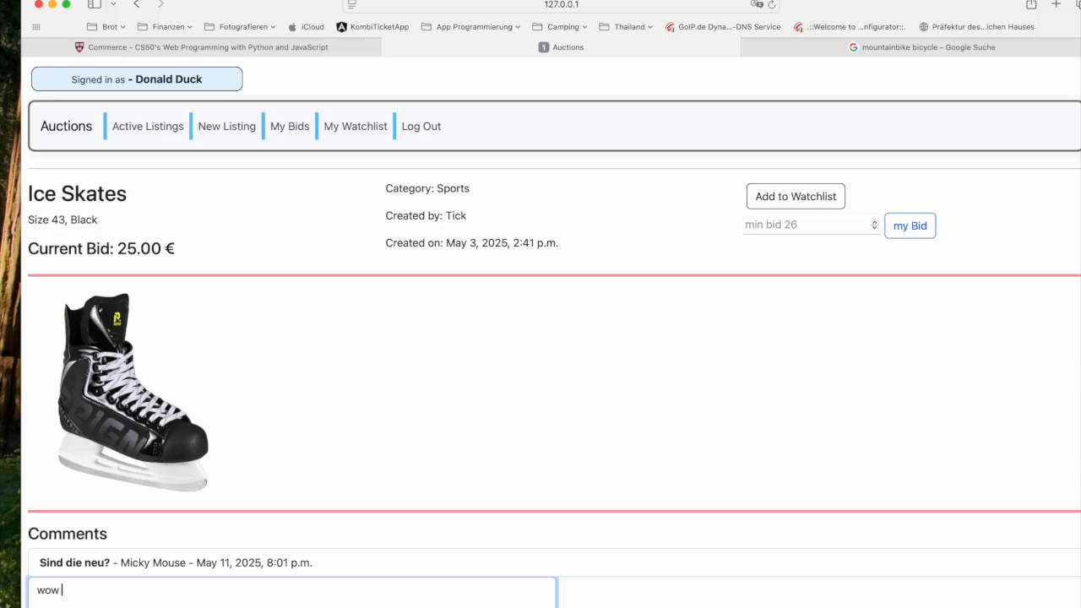
pyautogui.write('I need to have them')
pyautogui.click(767, 593)
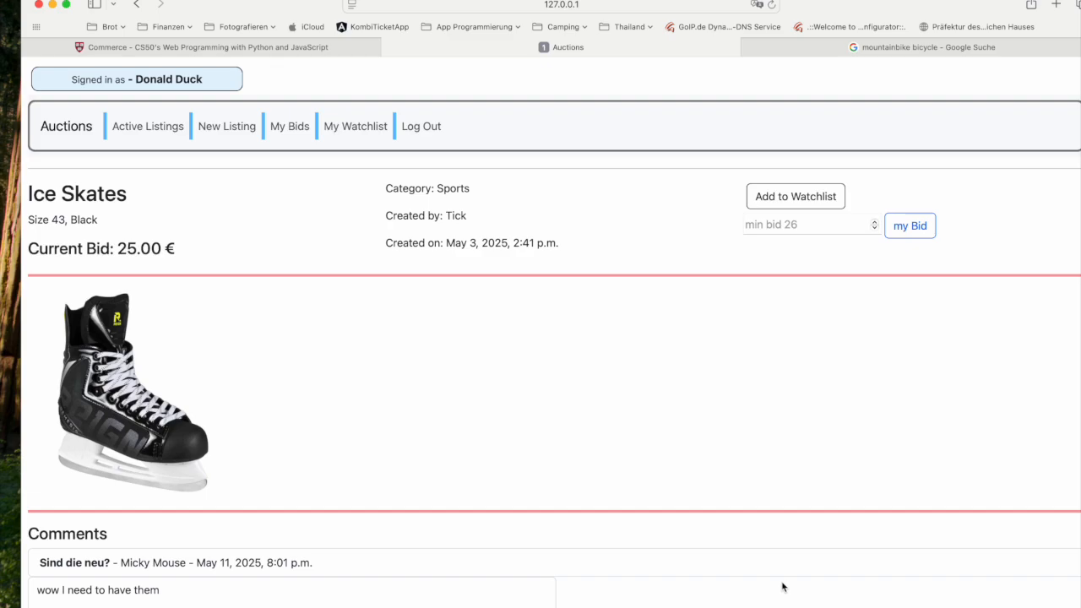
pyautogui.scroll(-2, 769, 583)
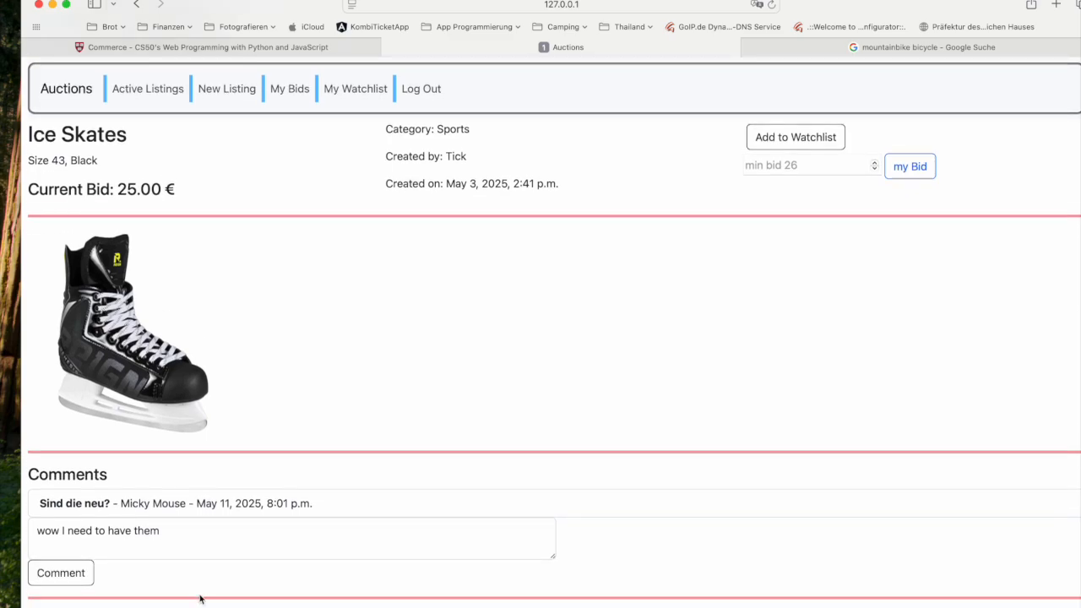
pyautogui.click(59, 574)
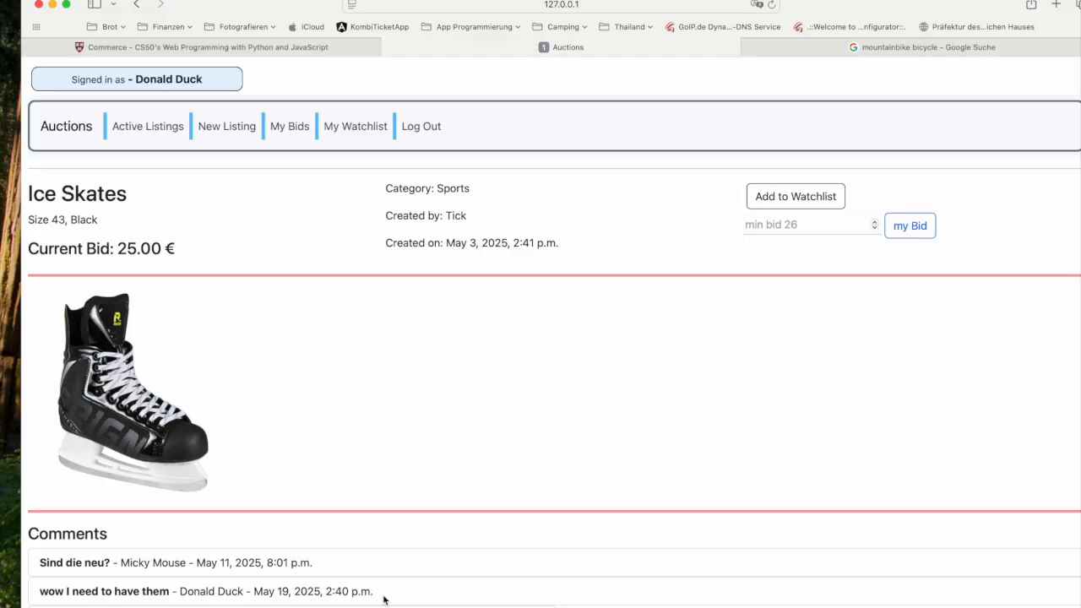
# Check the account's watchlist and add the Ice Skates listing to it from the active listings.
pyautogui.click(351, 125)
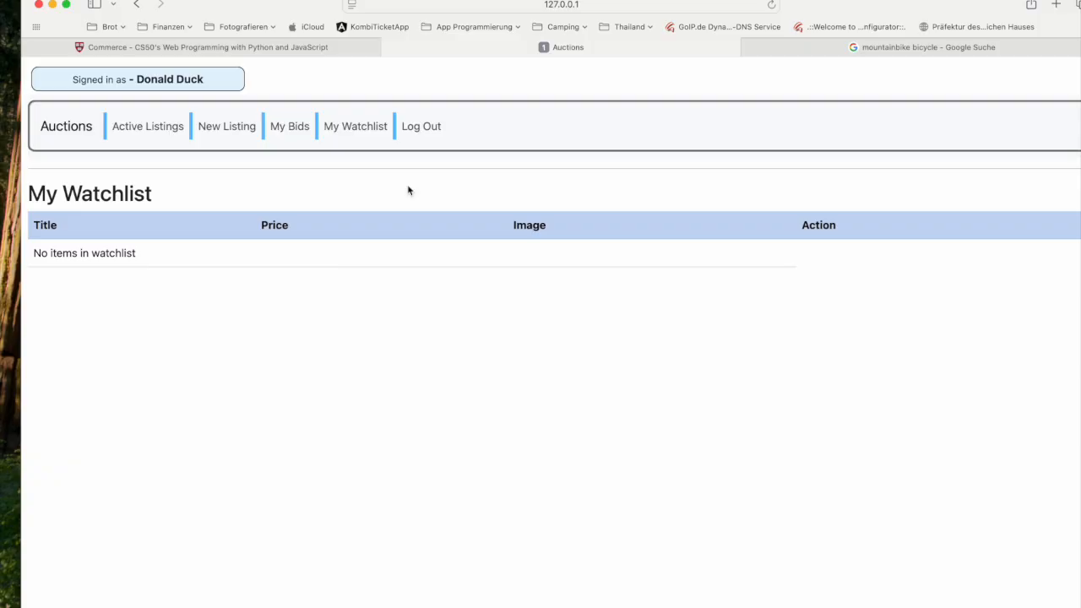
pyautogui.click(148, 127)
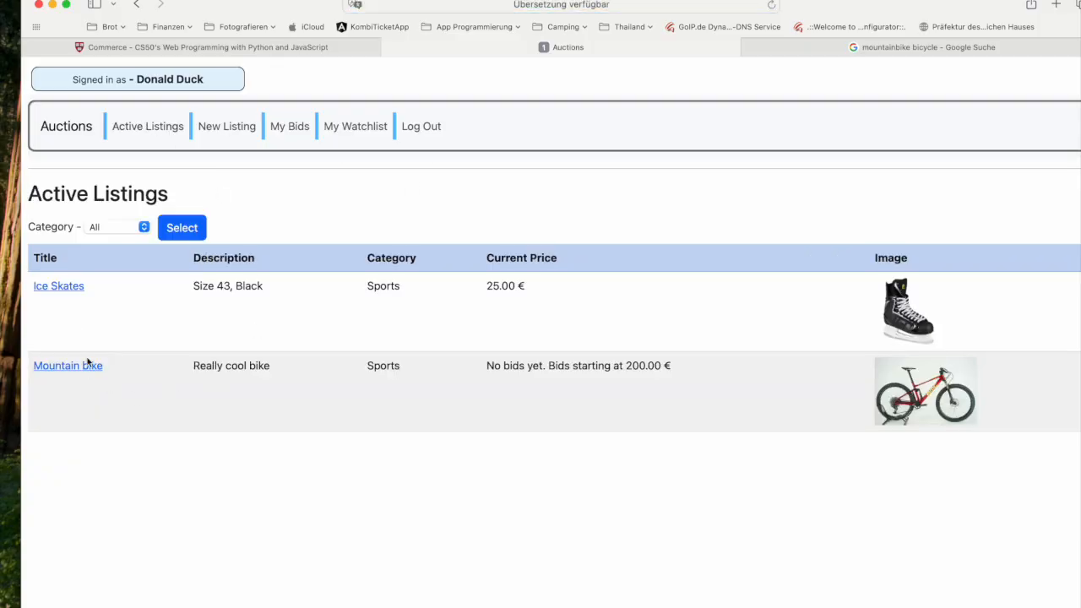
pyautogui.click(62, 286)
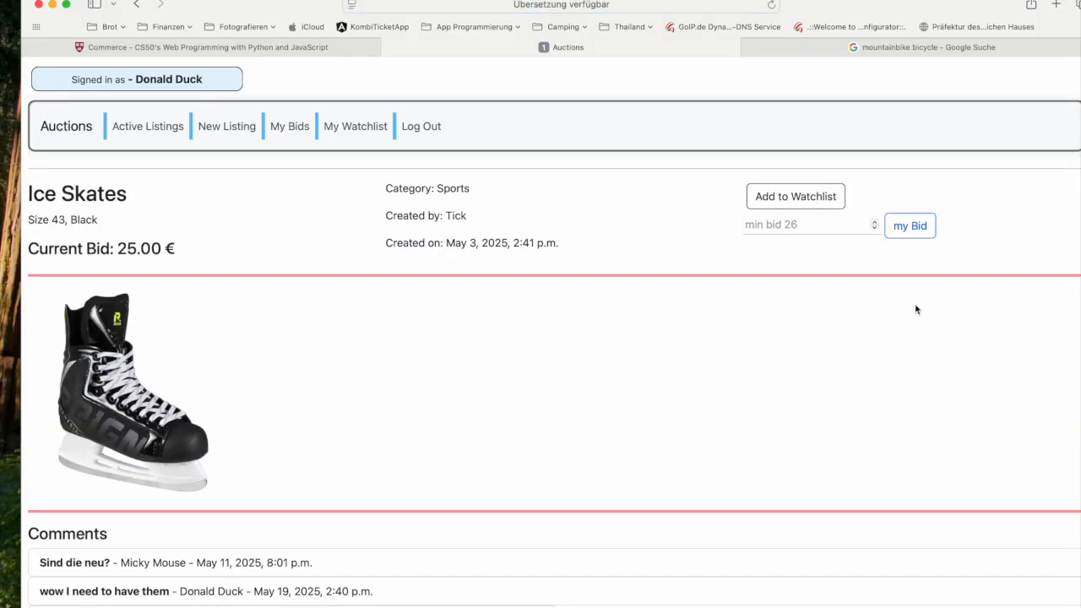
pyautogui.click(818, 199)
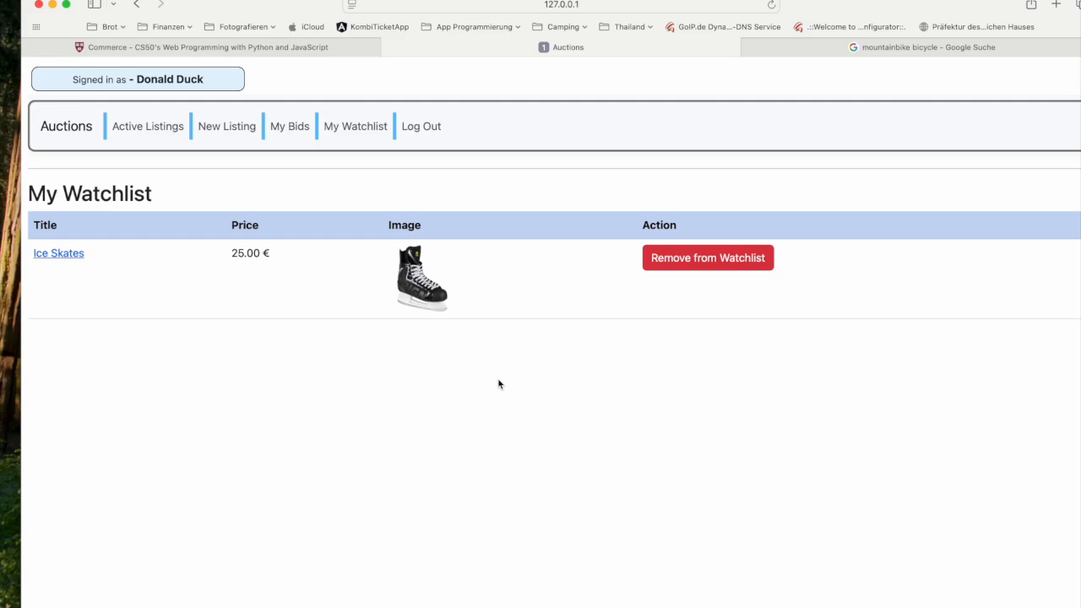
# Filter the active listings by the Home category and then by the Sports category.
pyautogui.click(154, 128)
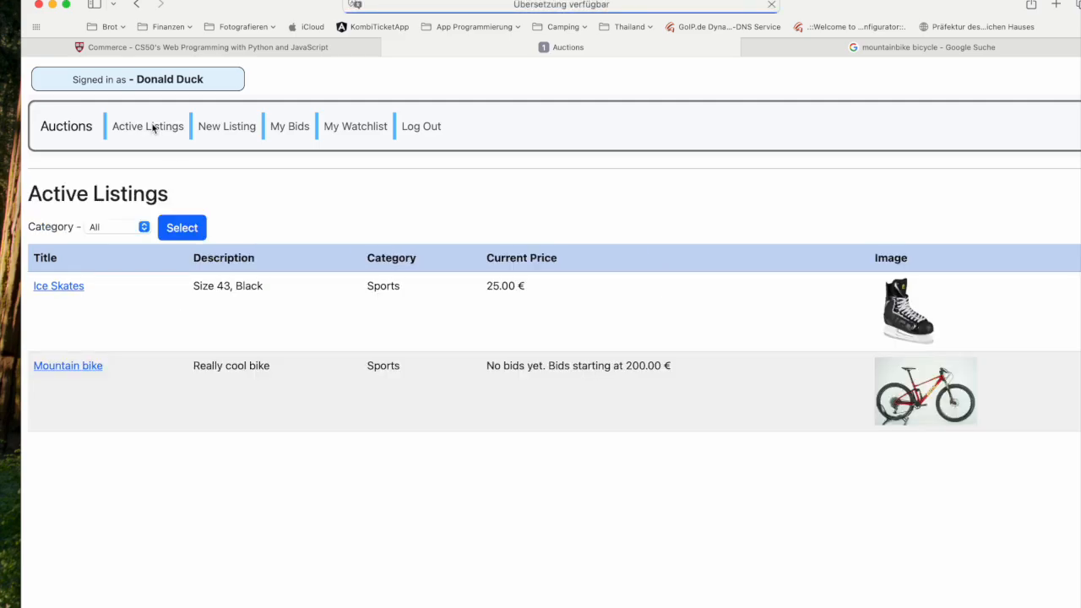
pyautogui.click(145, 230)
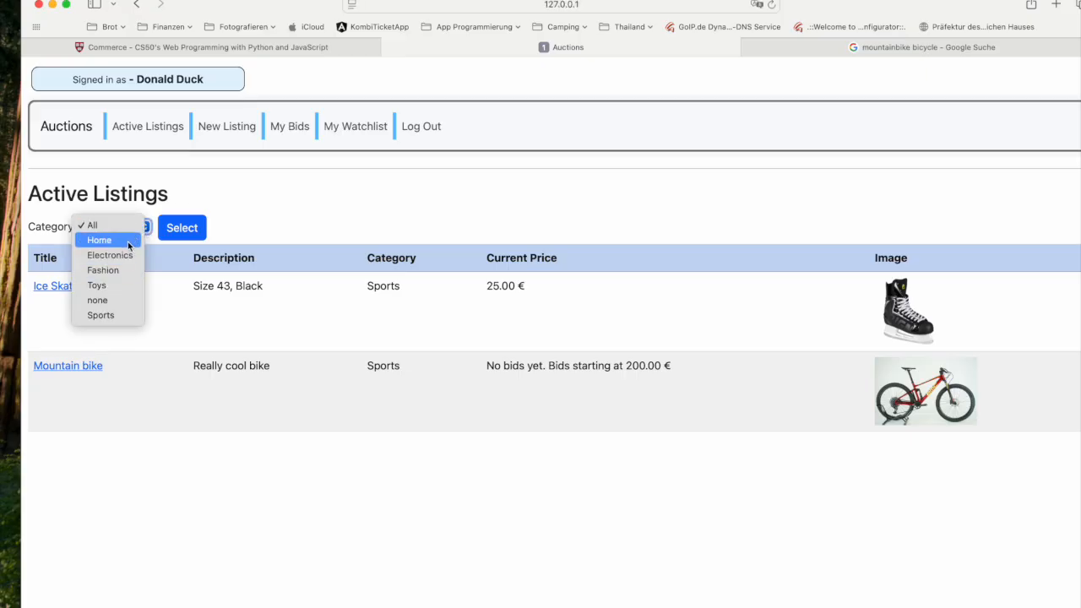
pyautogui.click(130, 243)
pyautogui.click(184, 228)
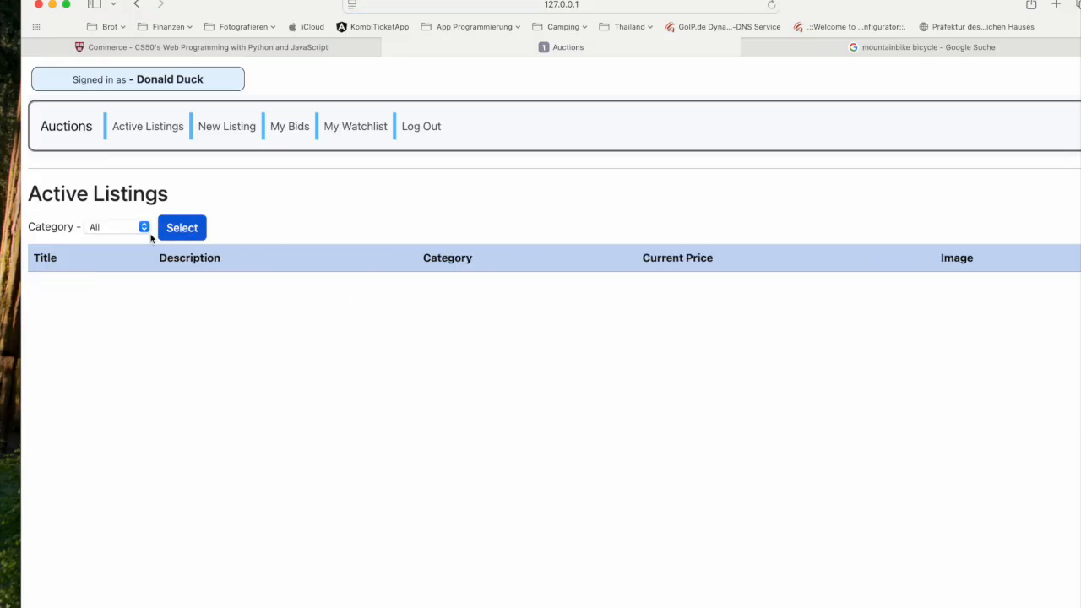
pyautogui.click(145, 232)
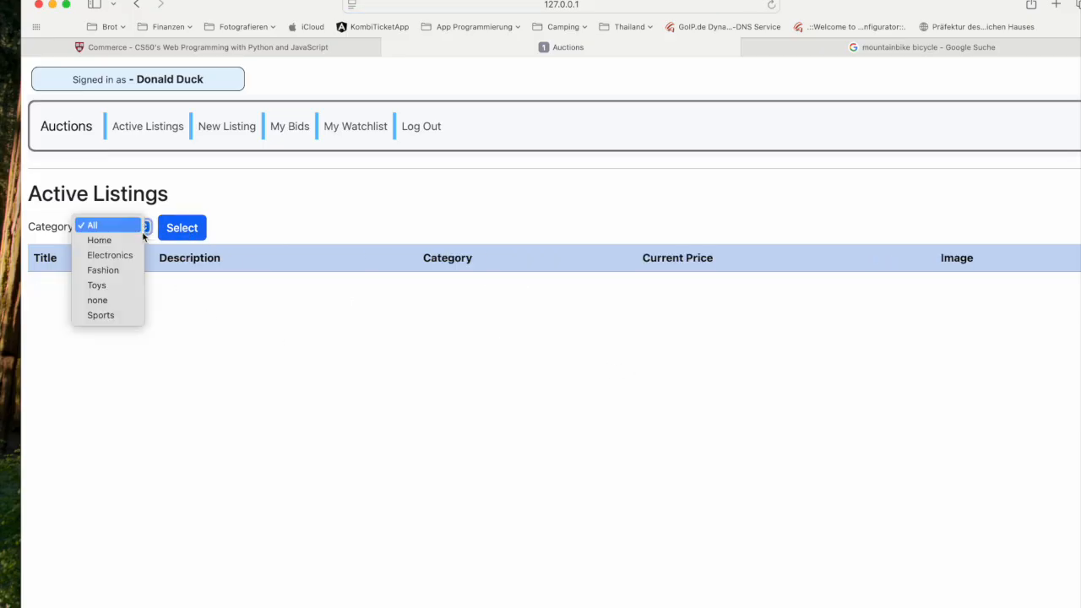
pyautogui.click(117, 318)
pyautogui.click(186, 229)
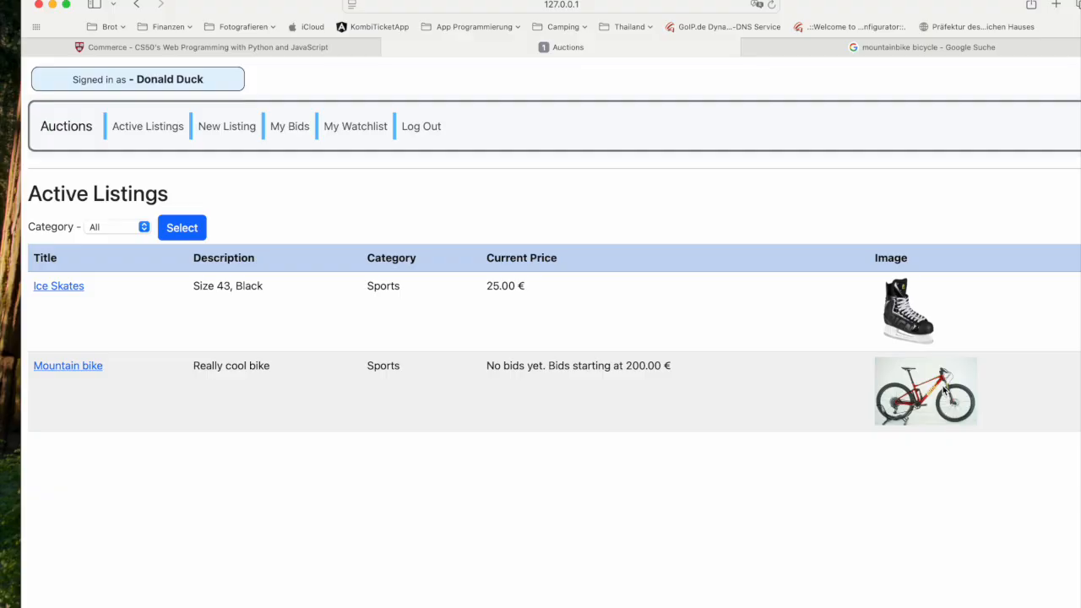
# Open the Django administration site at 127.0.0.1:8000/admin/ and log in with the saved administrator username and password.
pyautogui.click(591, 5)
pyautogui.click(514, 8)
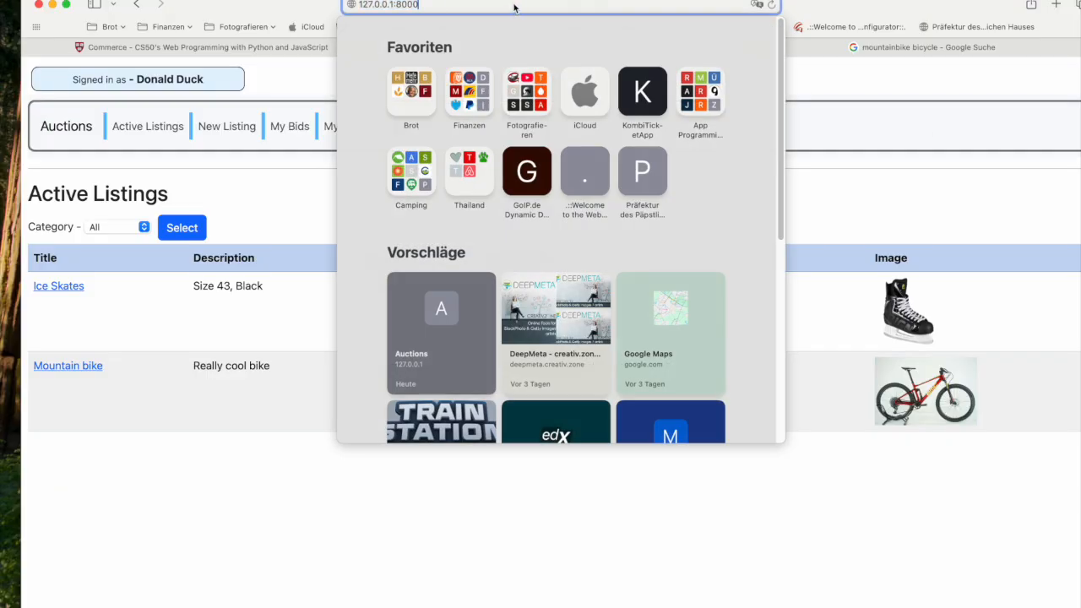
pyautogui.write('/admin/')
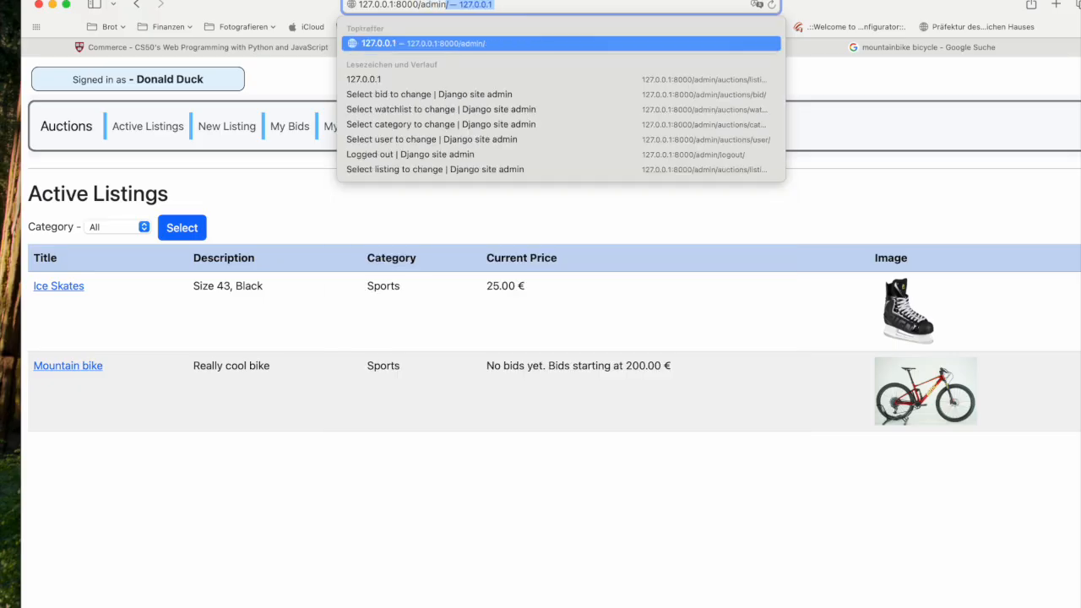
pyautogui.press('Return')
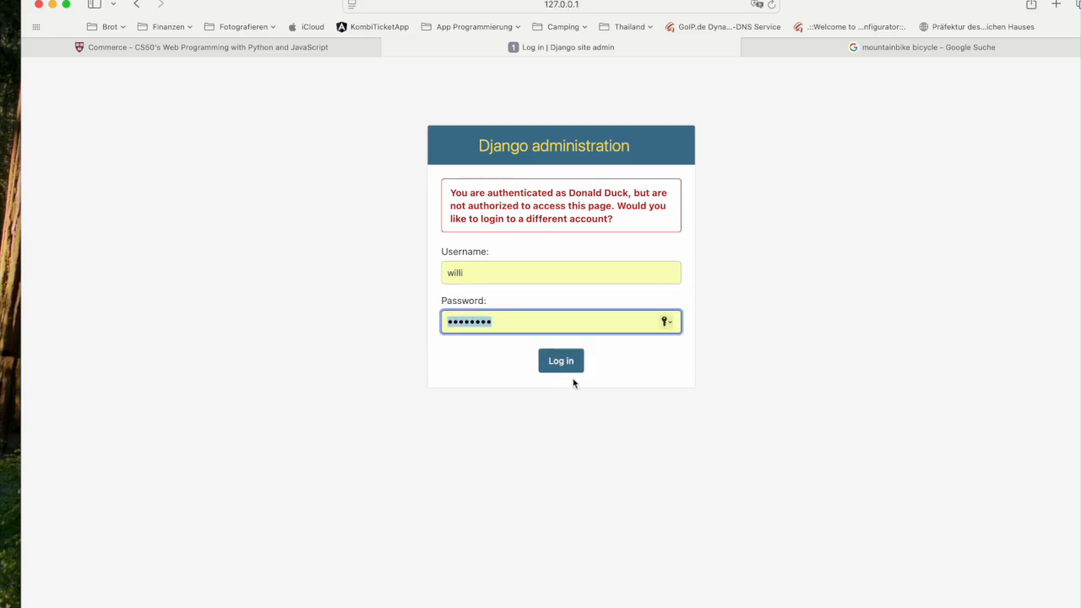
pyautogui.click(556, 361)
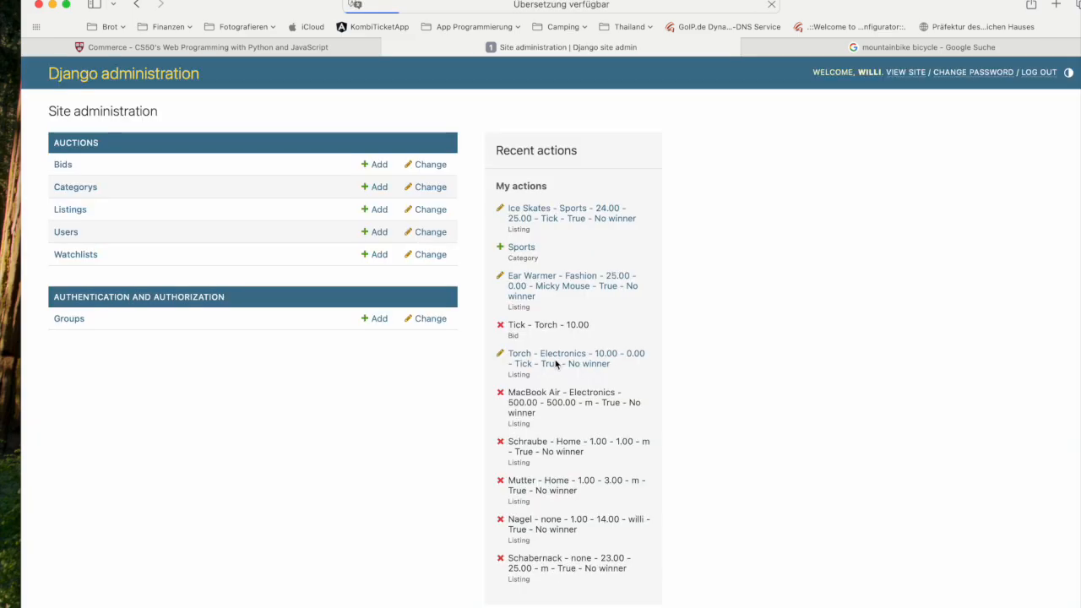